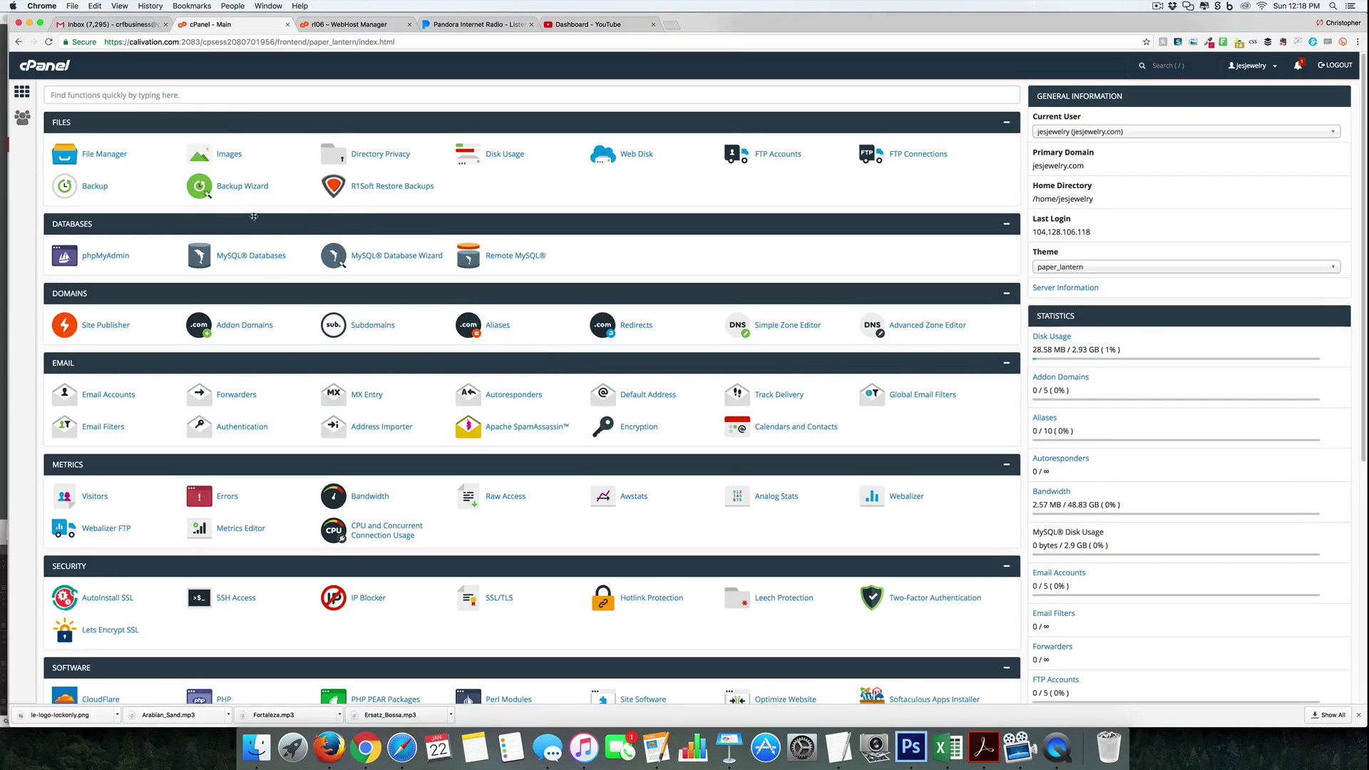
Step: Issue a Let's Encrypt certificate for jesjewelry.com, keeping the mail and www aliases included
click(211, 95)
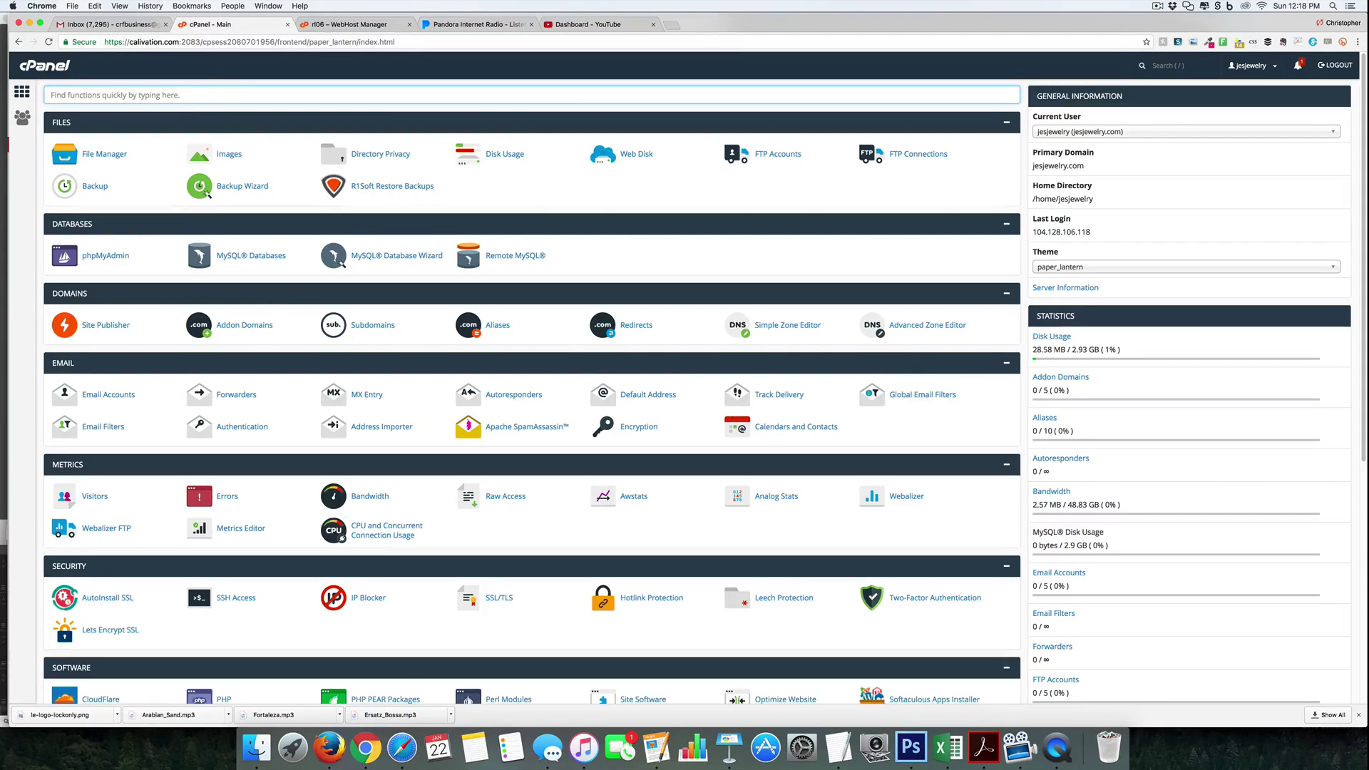
text(let)
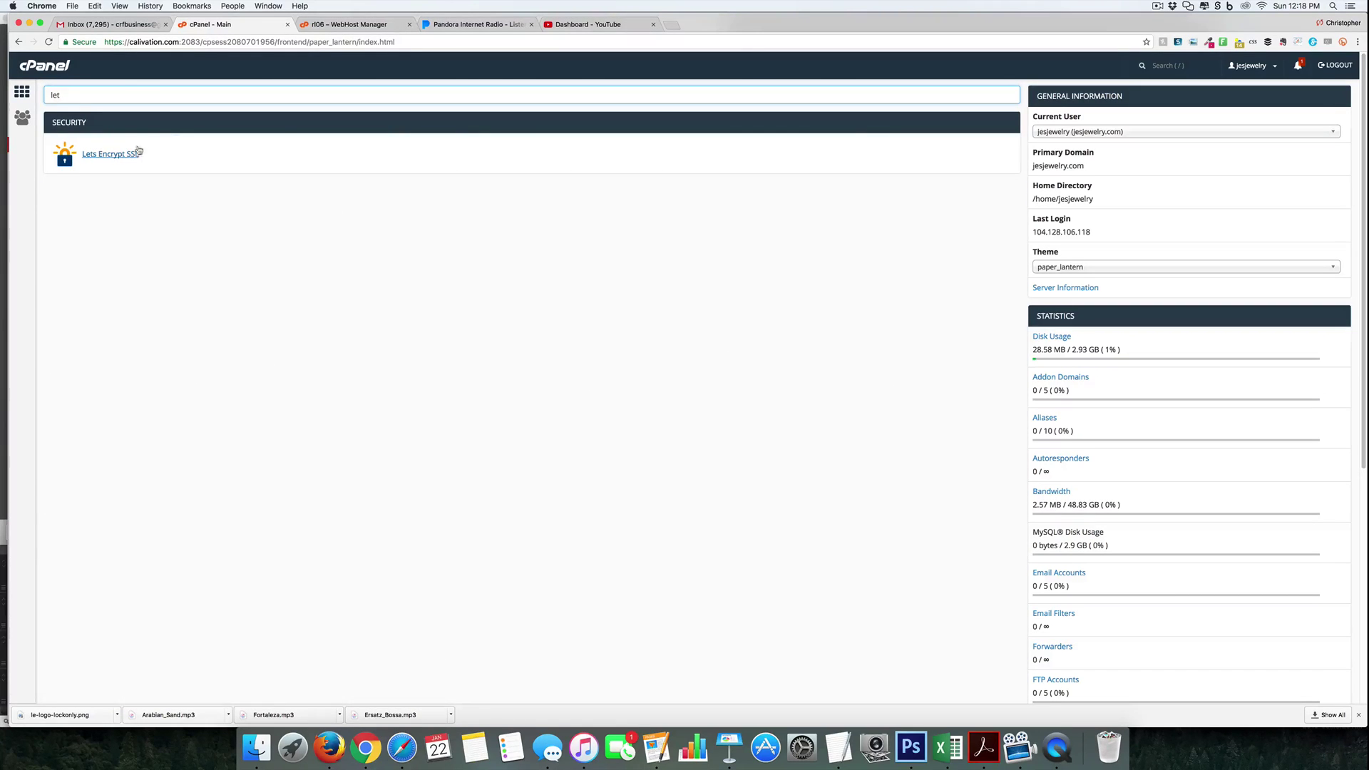
click(111, 154)
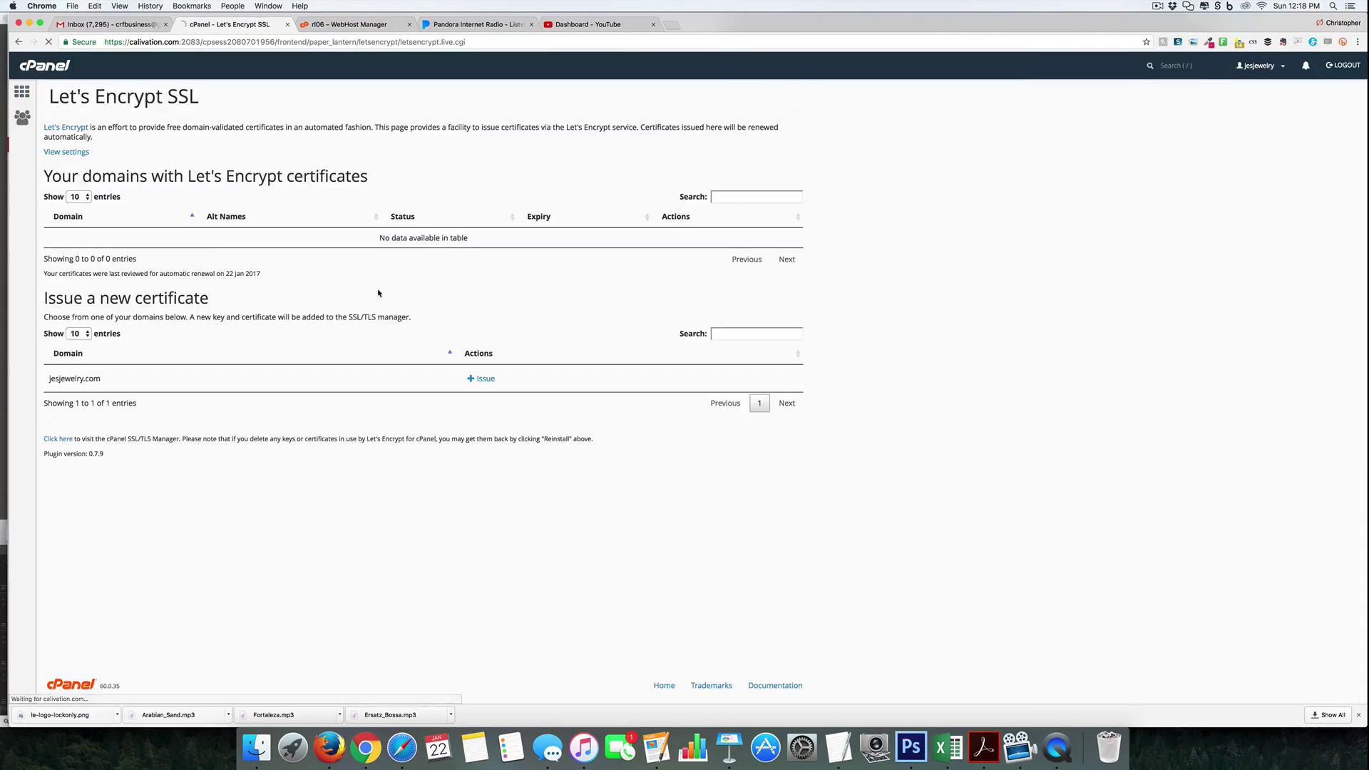
click(482, 380)
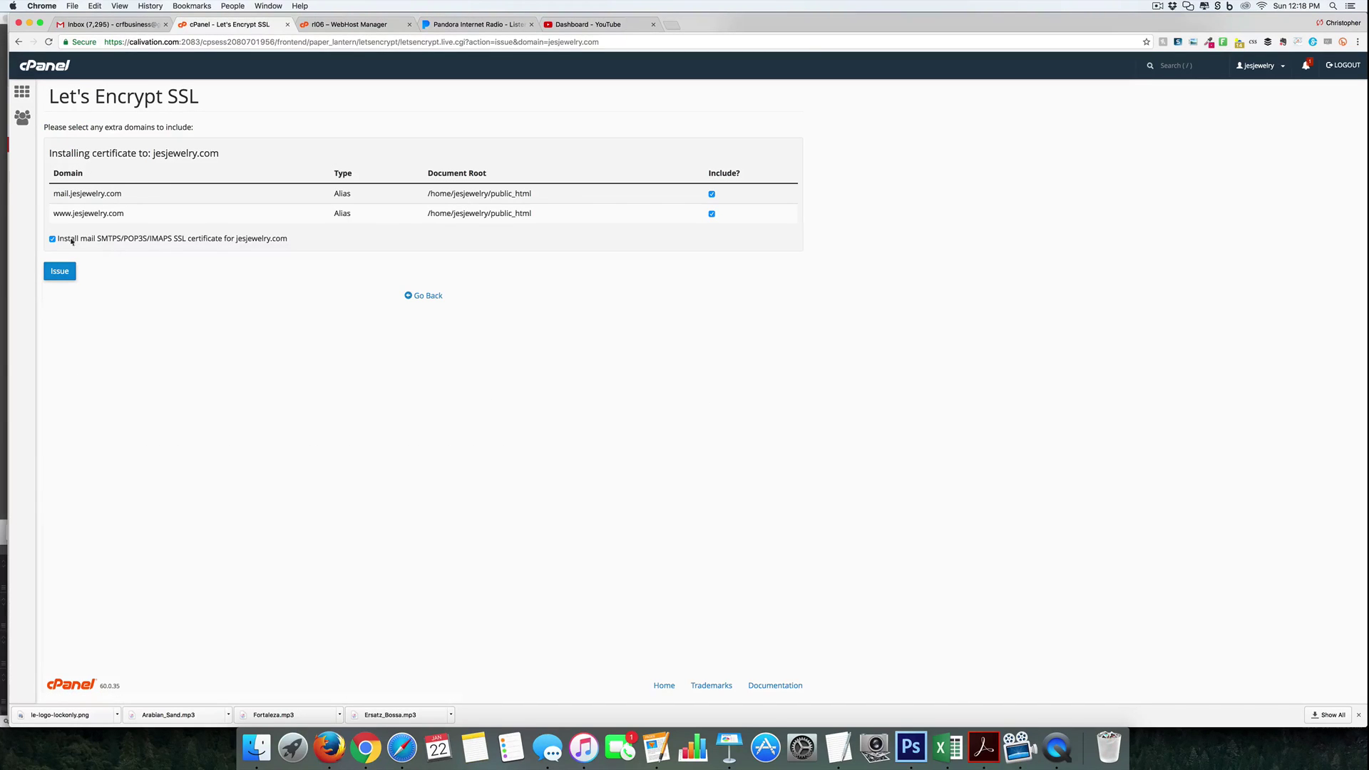
click(70, 271)
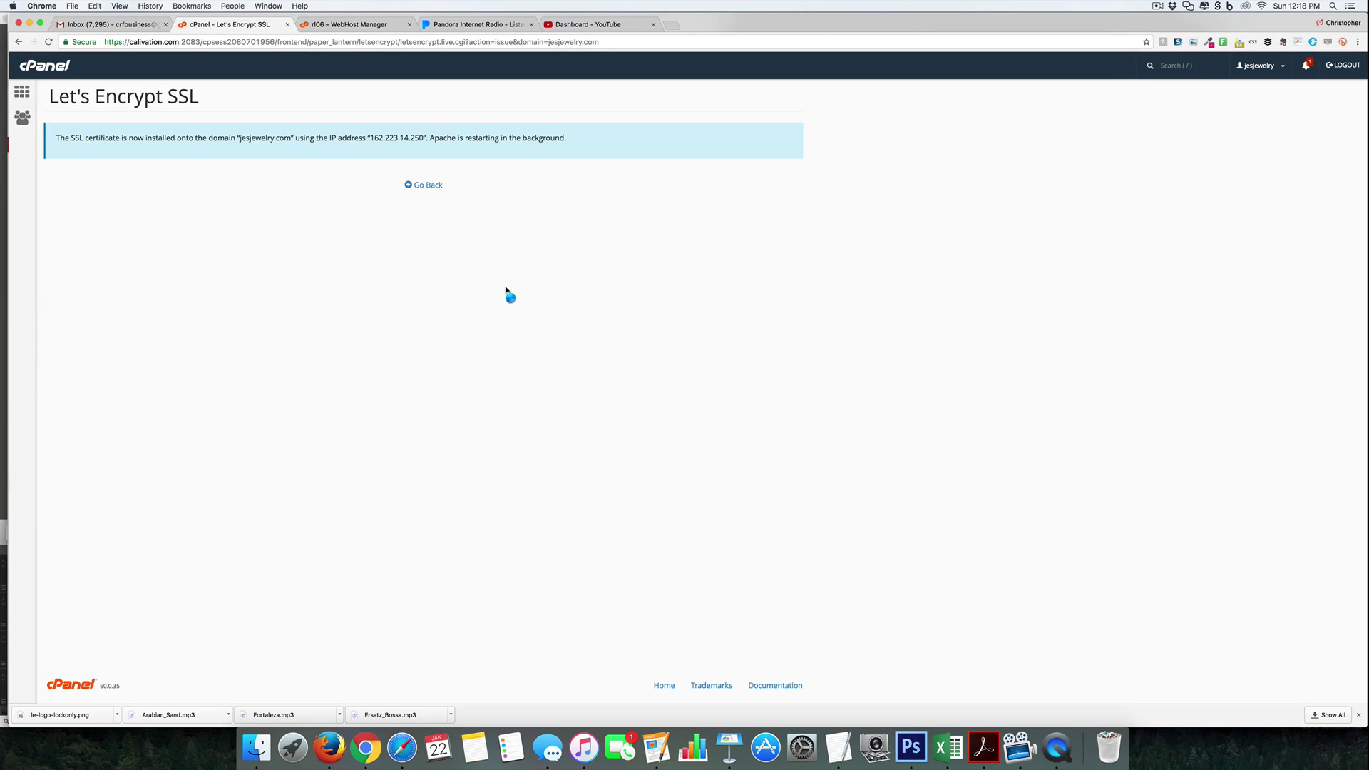
Step: From the cPanel home, start a new Softaculous WordPress install and expand the Choose Protocol list
click(428, 185)
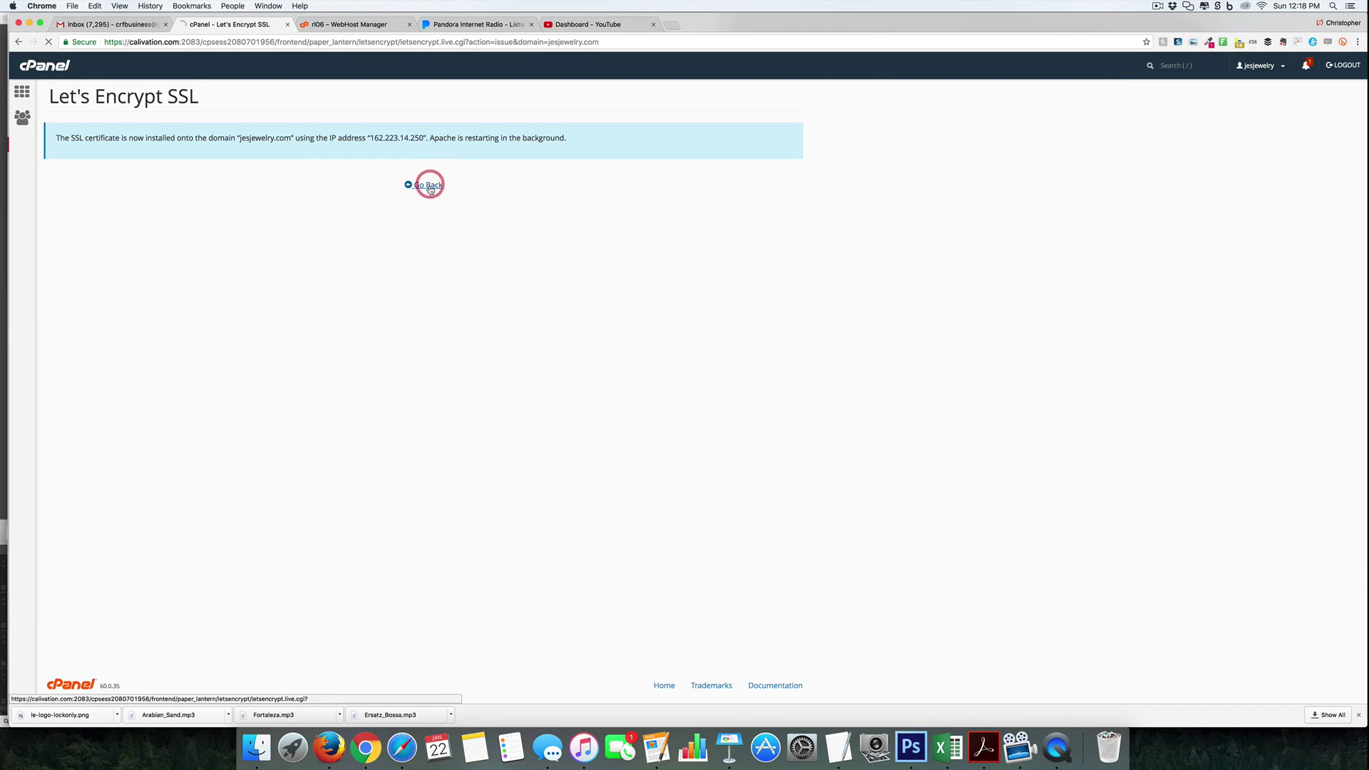
click(22, 92)
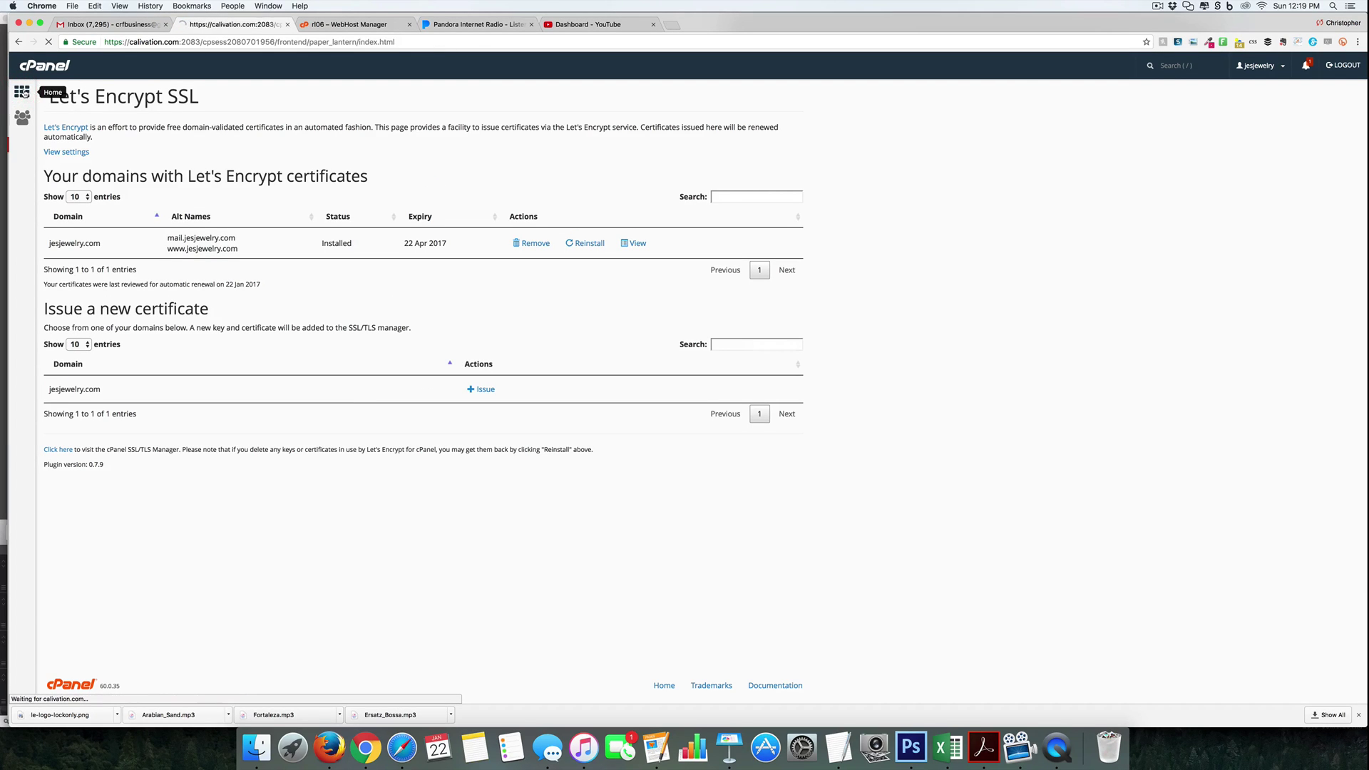
scroll(465, 472, down, 10)
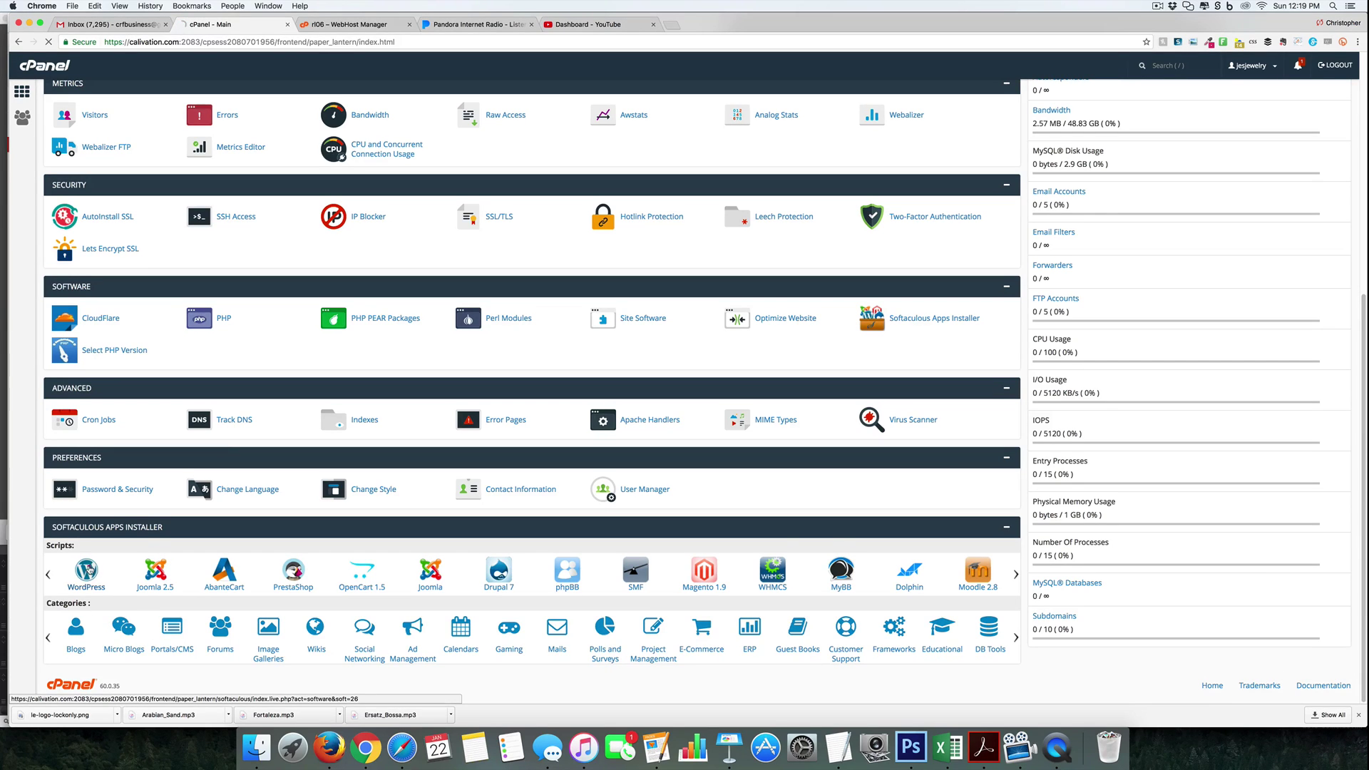
click(88, 569)
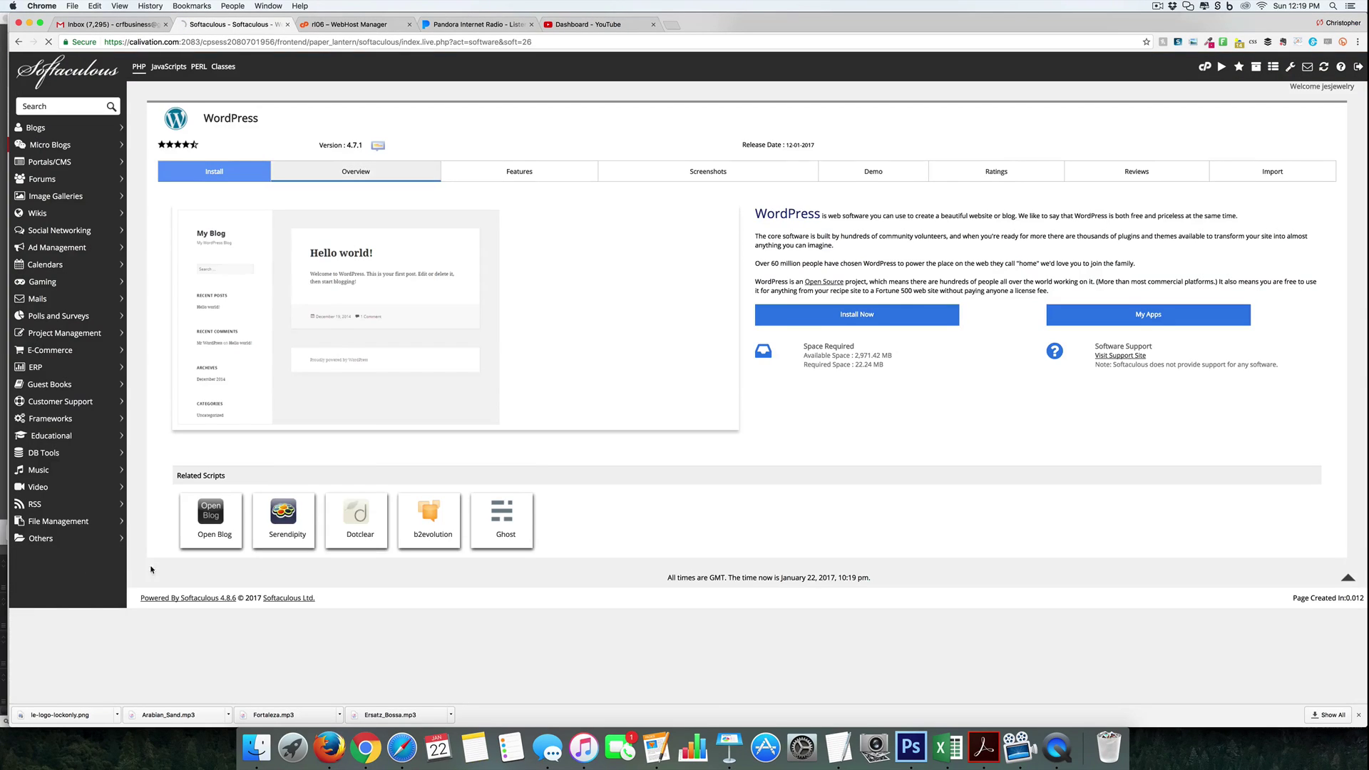
click(892, 321)
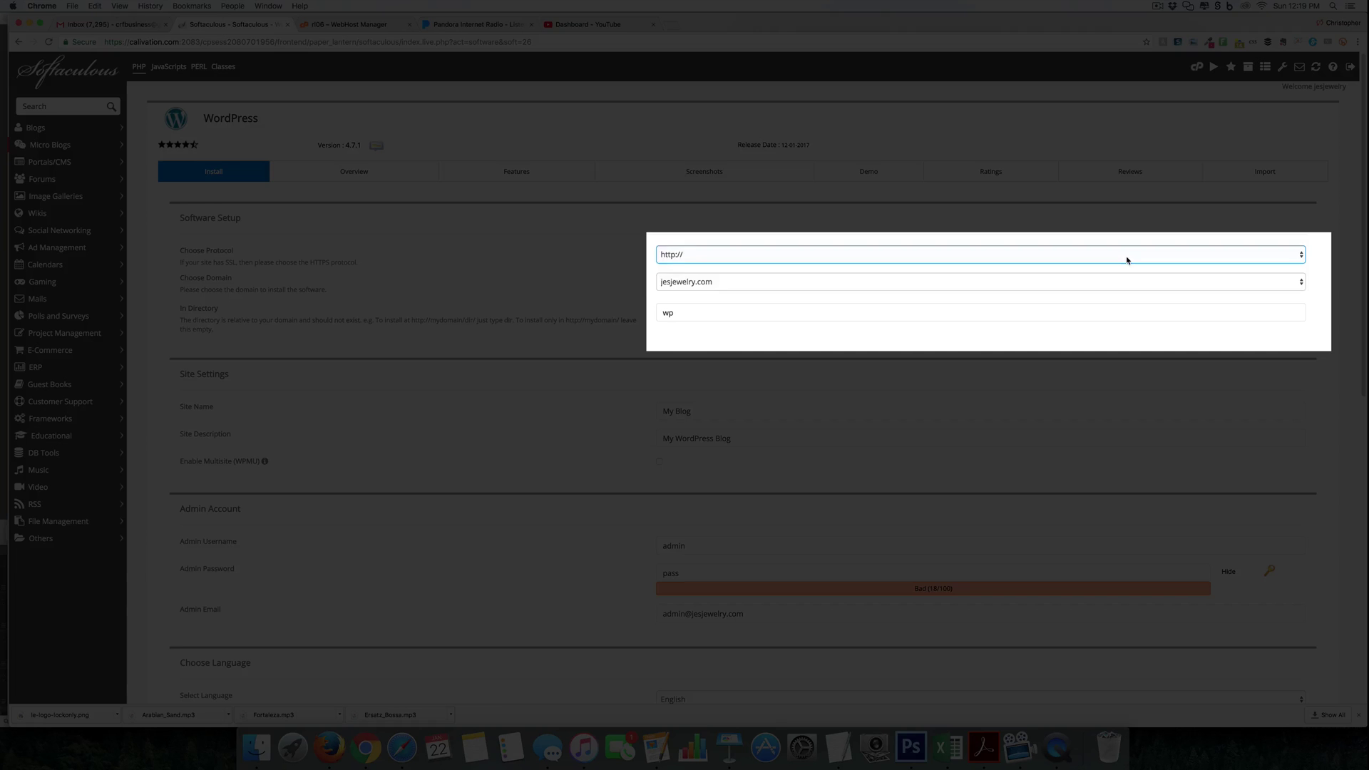
click(1127, 258)
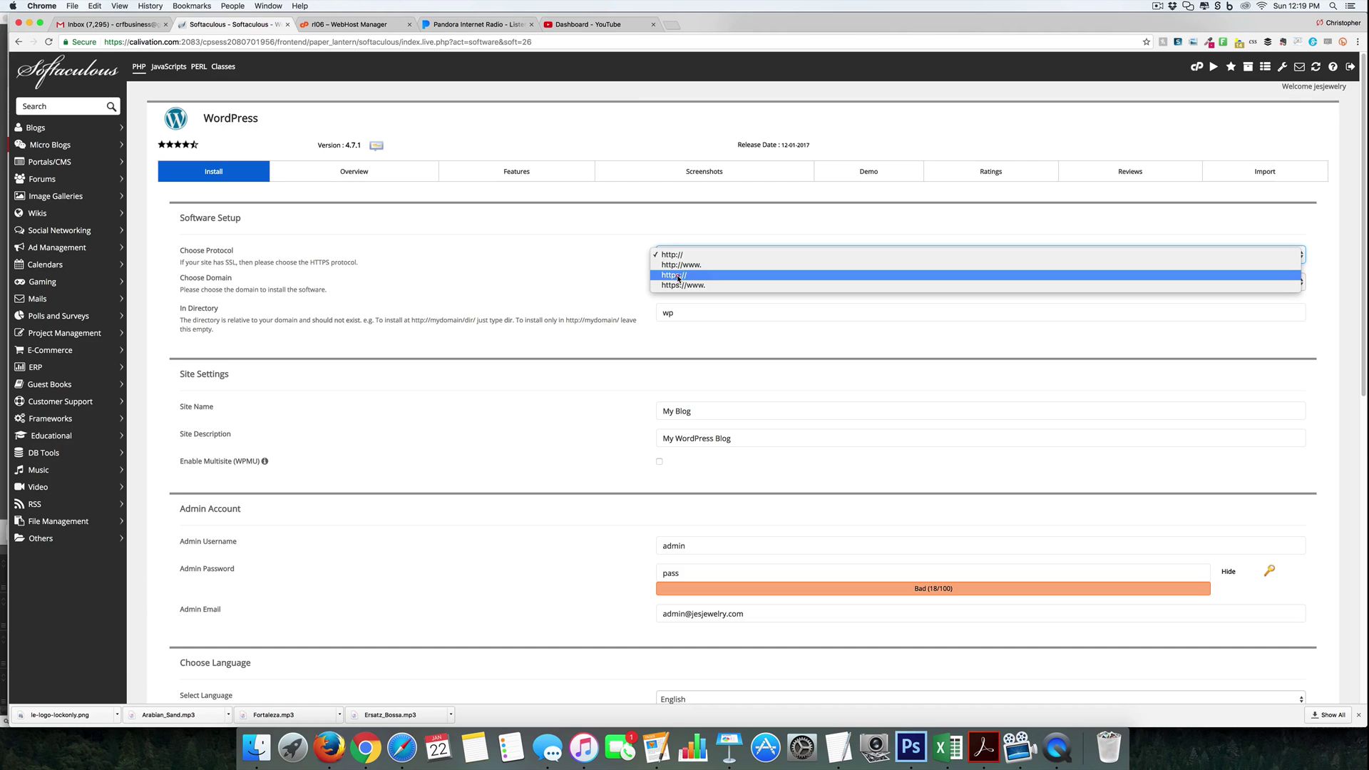
click(677, 276)
double_click(654, 316)
key(BackSpace)
key(Tab)
Step: Set the site name to 'JES Jewelry' and the site description to 'Wholesale Diamonds'
click(514, 392)
text(JES J)
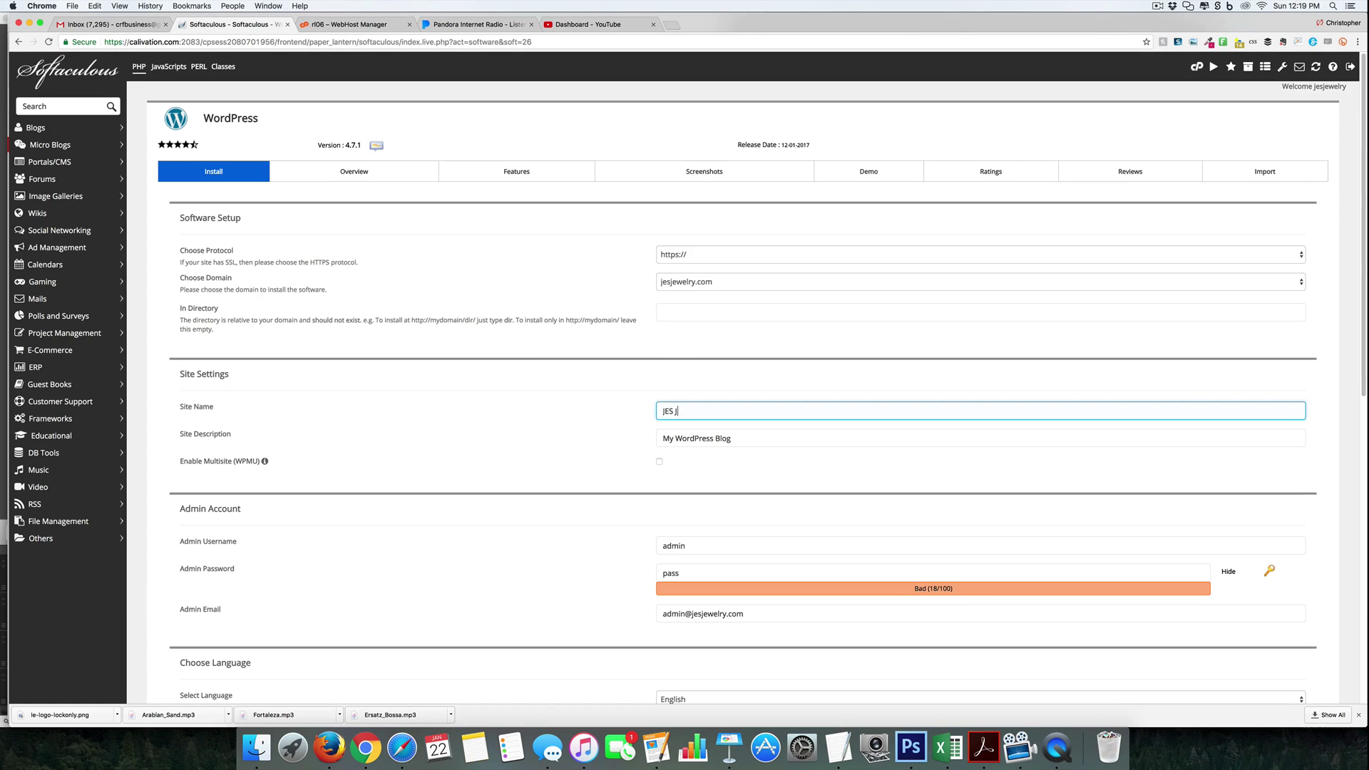
text(eweerl)
text(ery)
key(Tab)
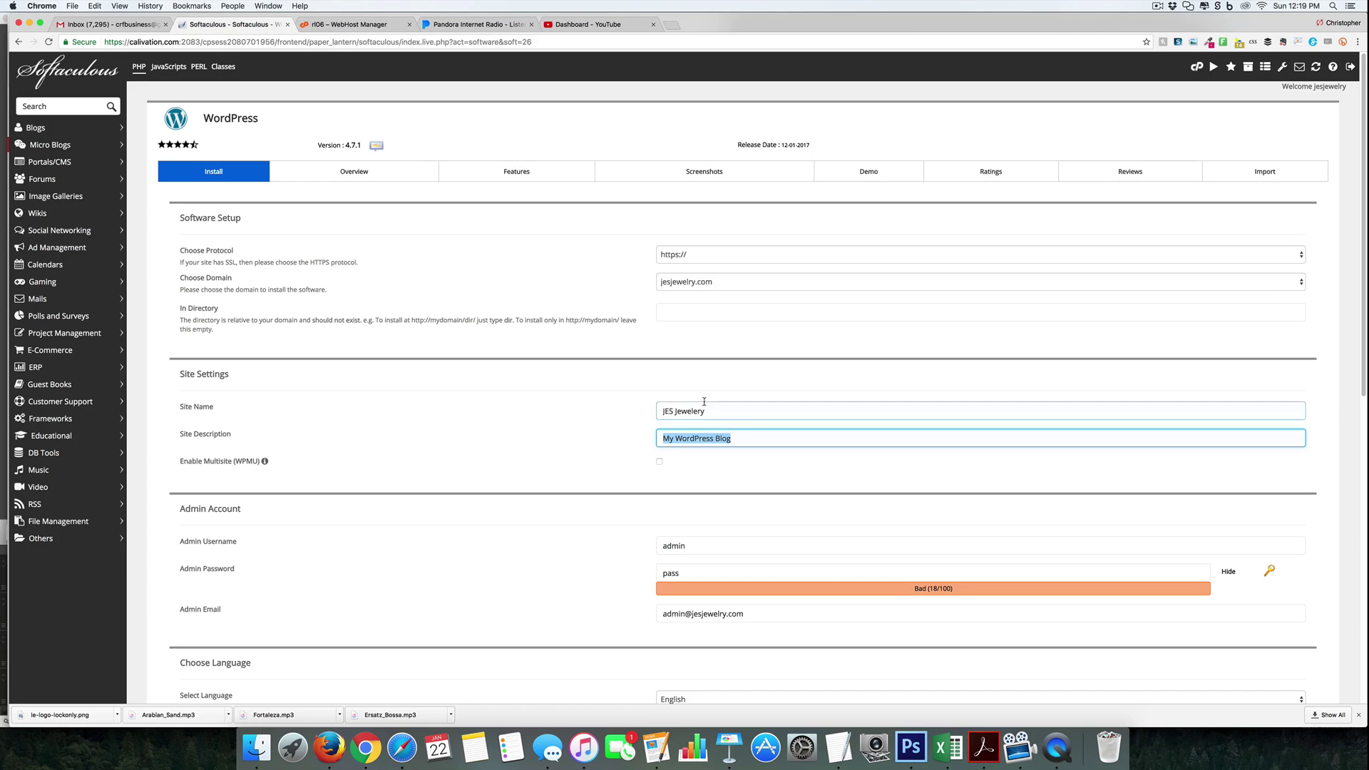
click(695, 412)
key(BackSpace)
drag(732, 437, 616, 430)
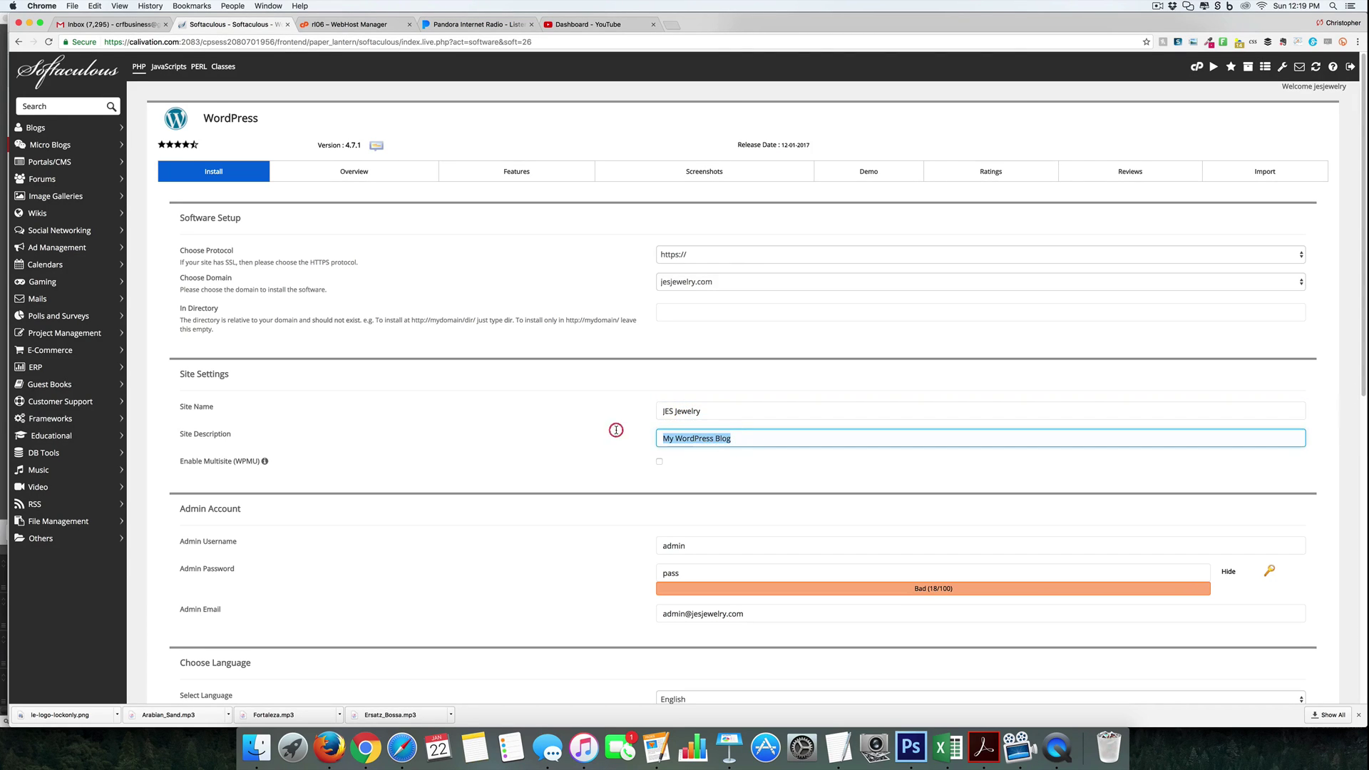
text(Wholesale )
text(Diamons)
key(BackSpace)
text(ds)
Step: Set the admin username to 'hello' and enter a new admin password
key(Tab)
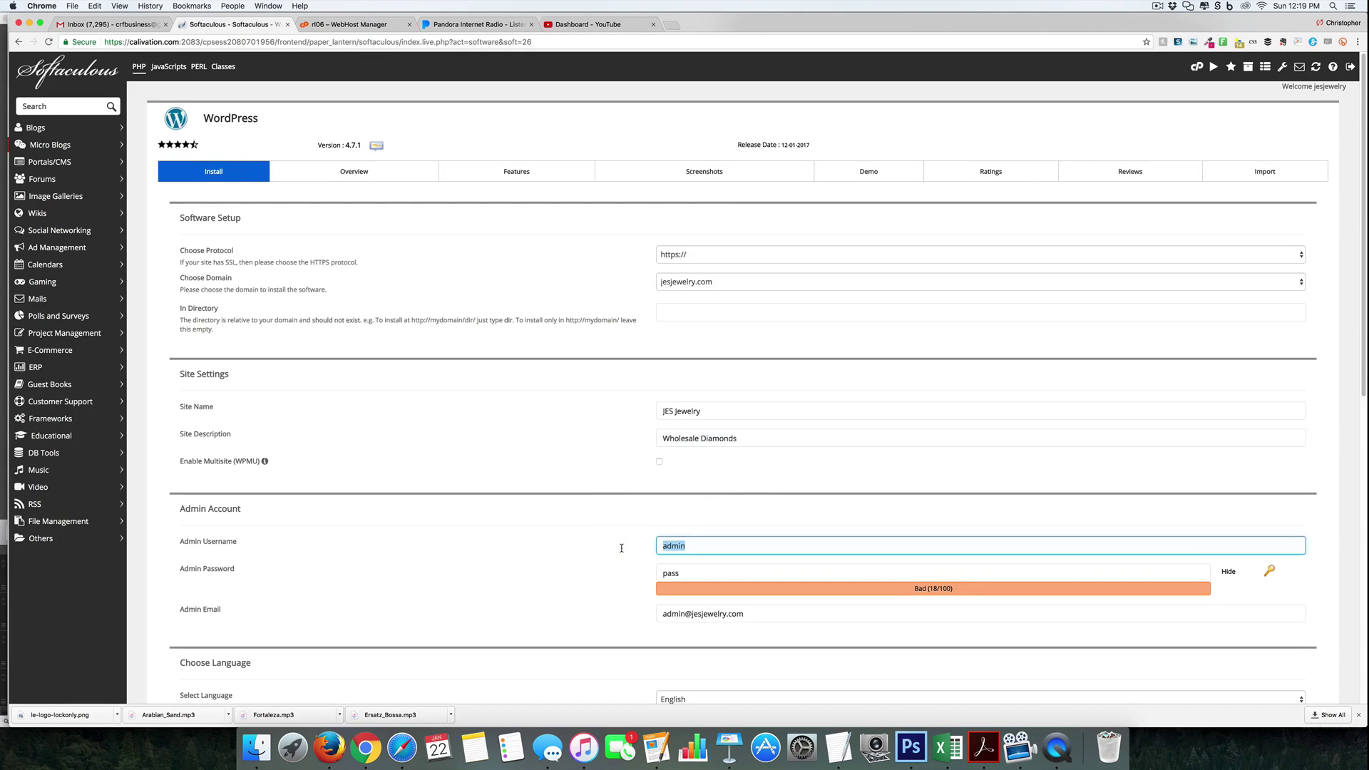
text(Hello)
key(BackSpace)
key(BackSpace)
key(BackSpace)
text(hello)
key(Tab)
text(Yournewpassword here)
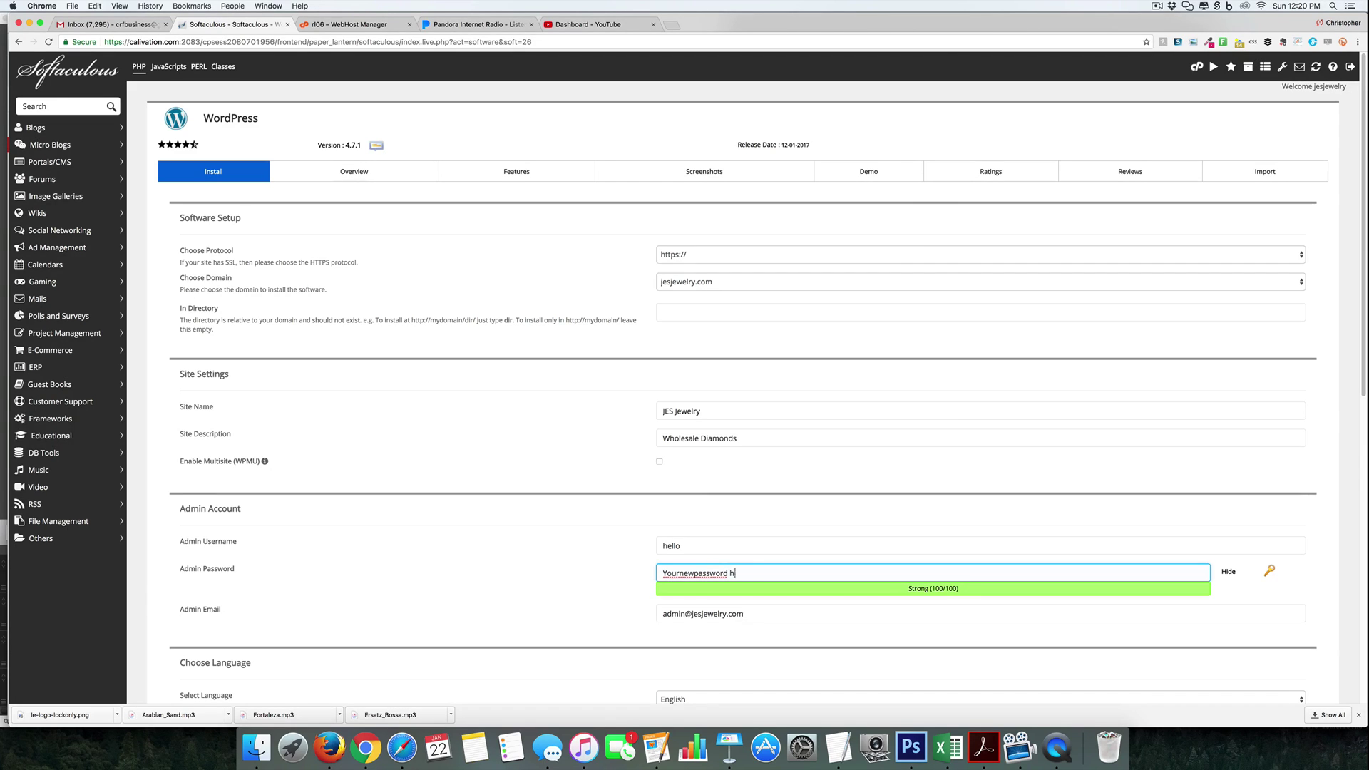
key(BackSpace)
key(BackSpace)
text(here)
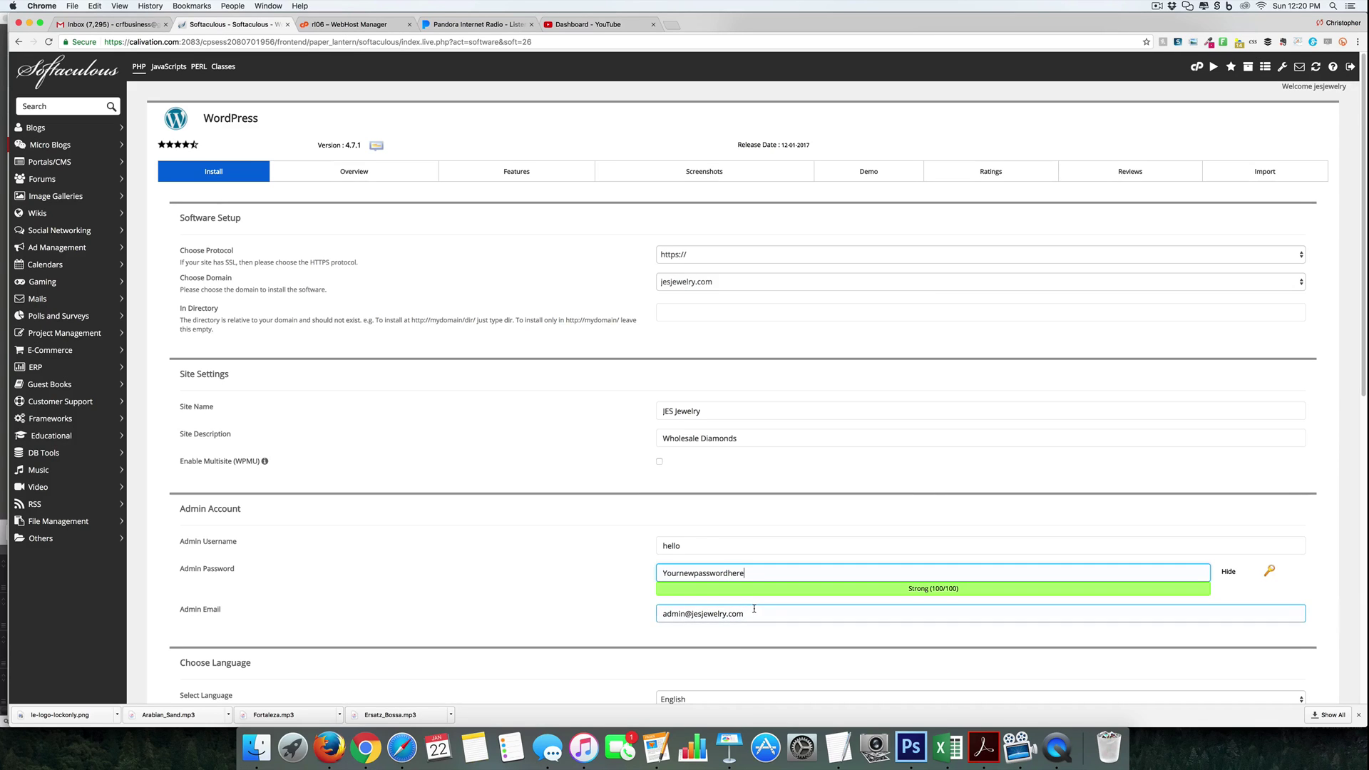
drag(757, 573, 571, 556)
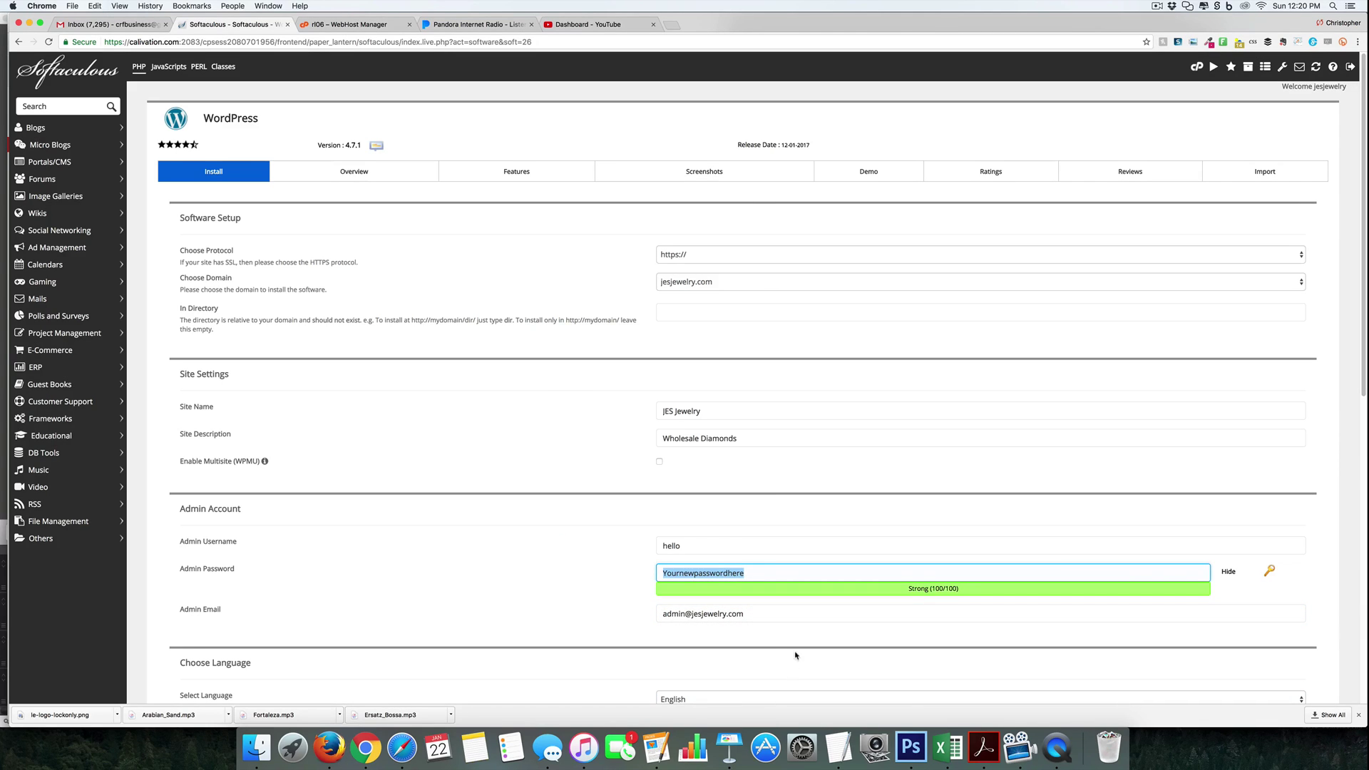
Step: Fill in the admin email from the autocomplete suggestion, moving past the language setting
key(Tab)
text(chri)
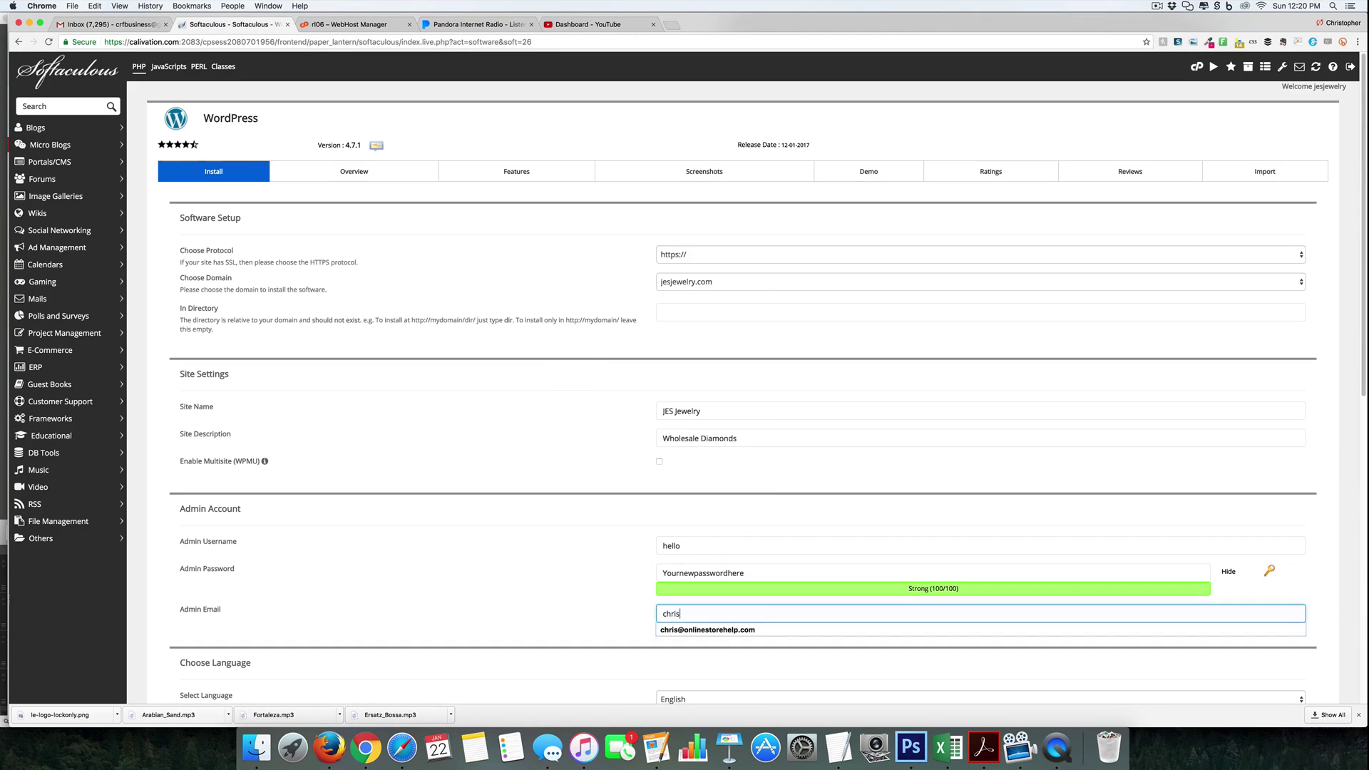
key(Down)
key(Return)
key(Tab)
Step: Enter the autocompleted address for emailing installation details and launch the WordPress install
scroll(591, 549, down, 5)
scroll(616, 529, down, 3)
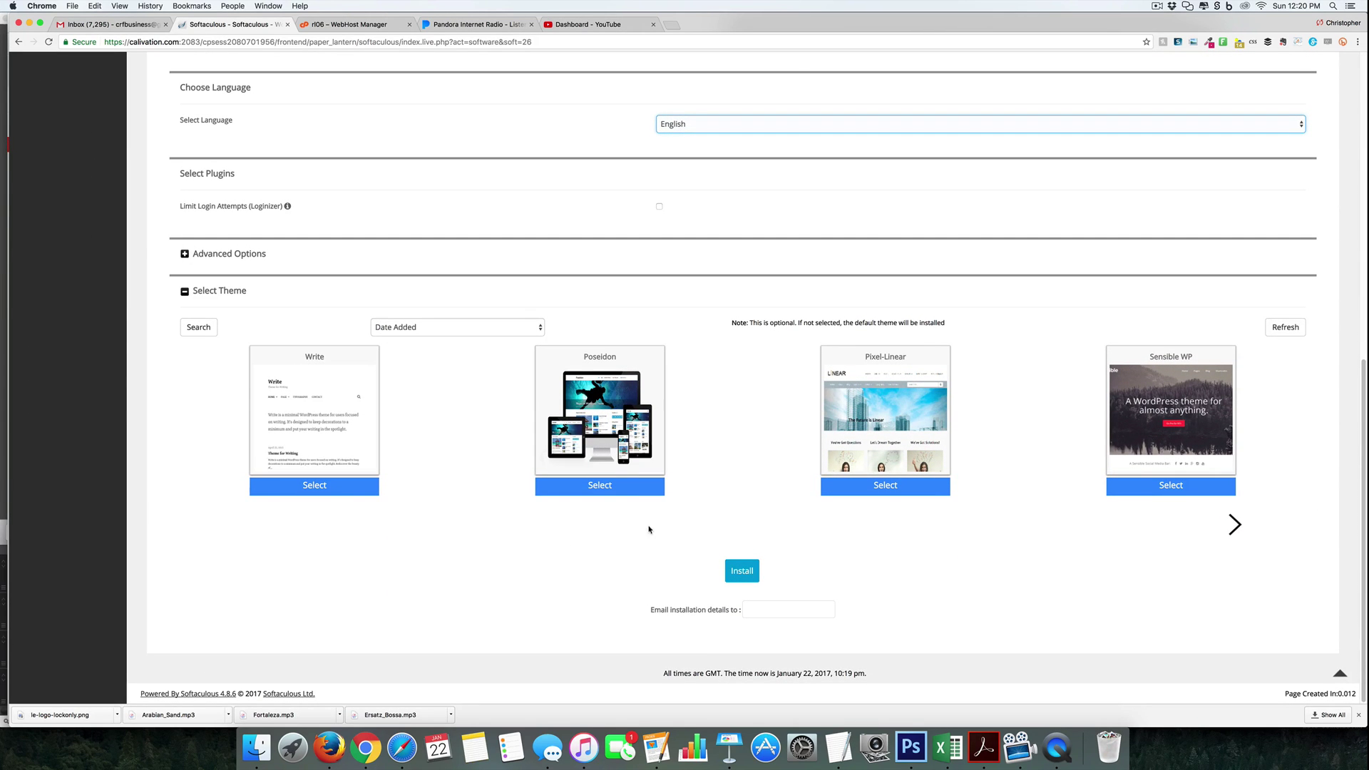
click(762, 608)
text(chri)
key(Down)
key(Return)
click(739, 570)
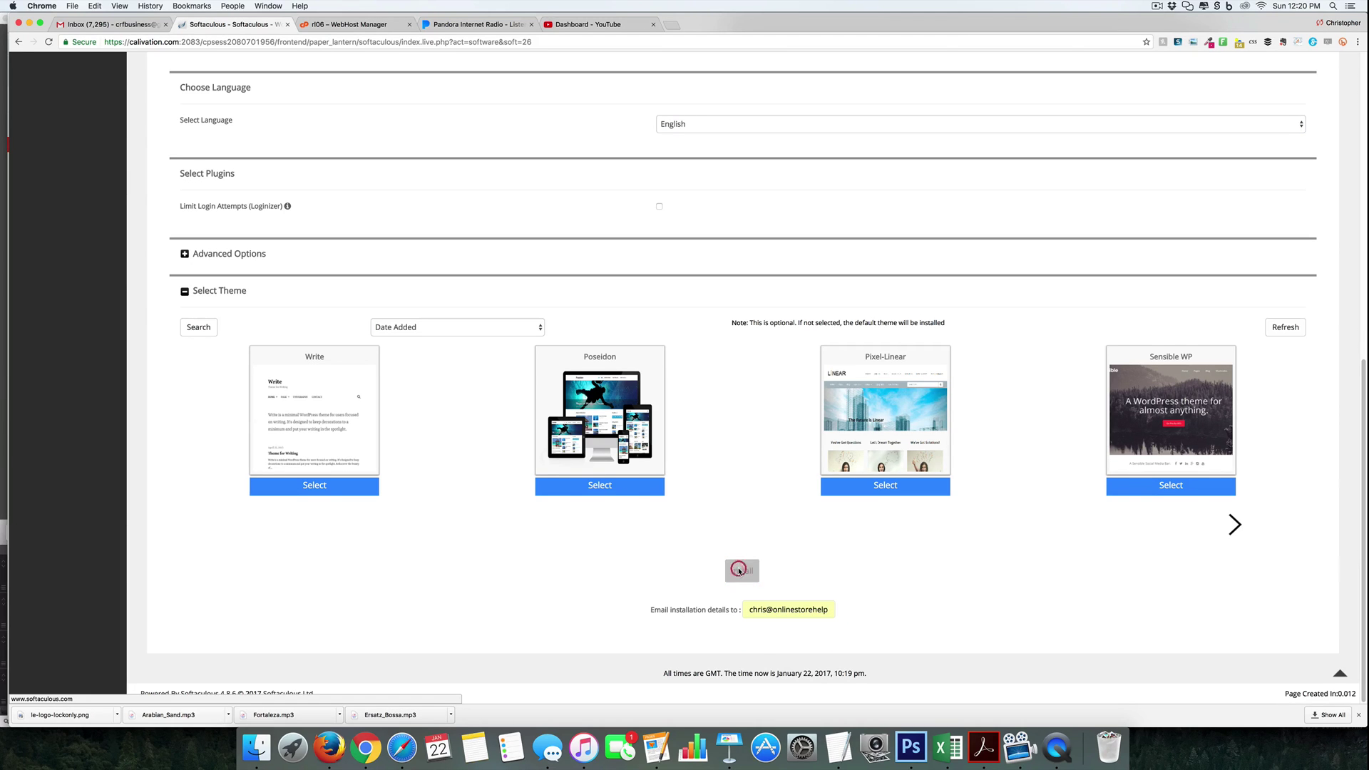